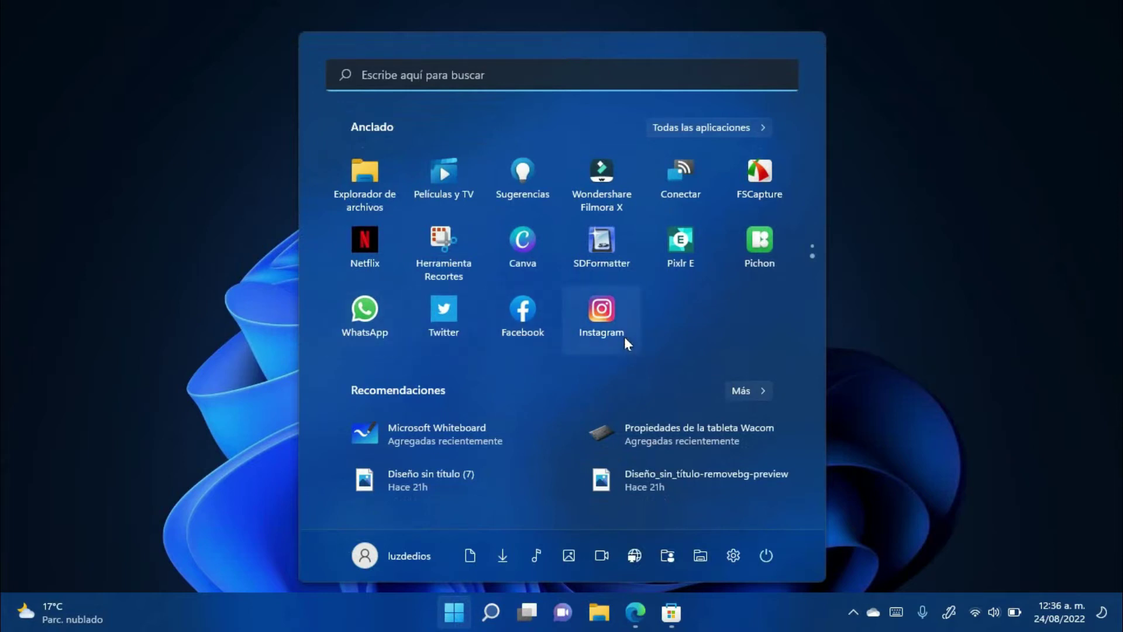
Step: Search the Microsoft Store for "opera" and install Opera Browser
{"action": "left_click", "coordinate": [1008, 299]}
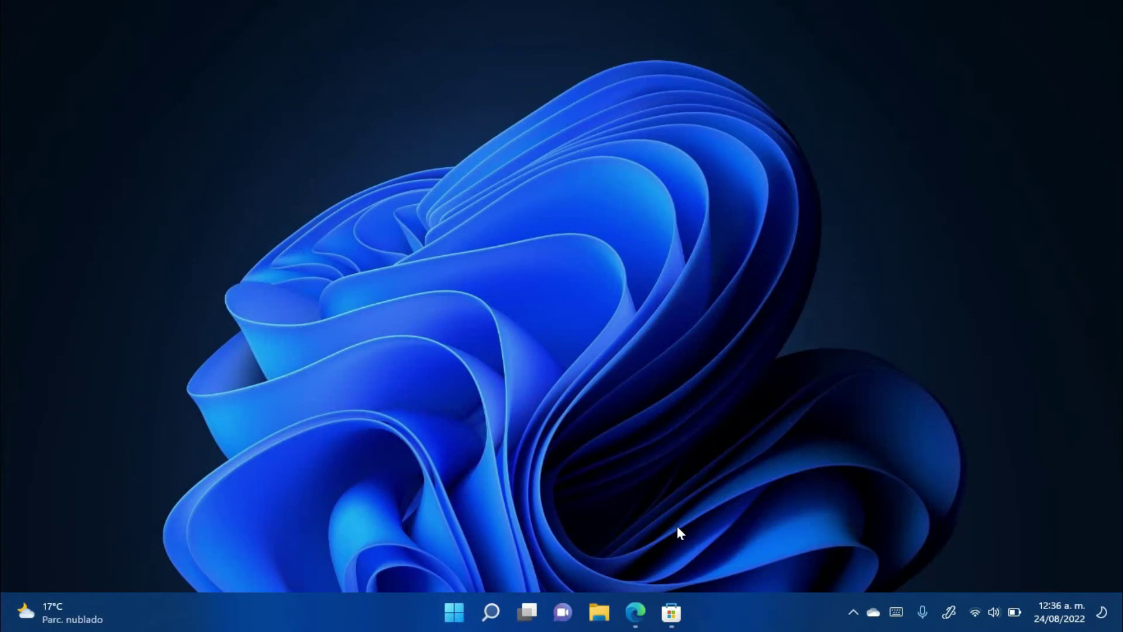
{"action": "left_click", "coordinate": [671, 613]}
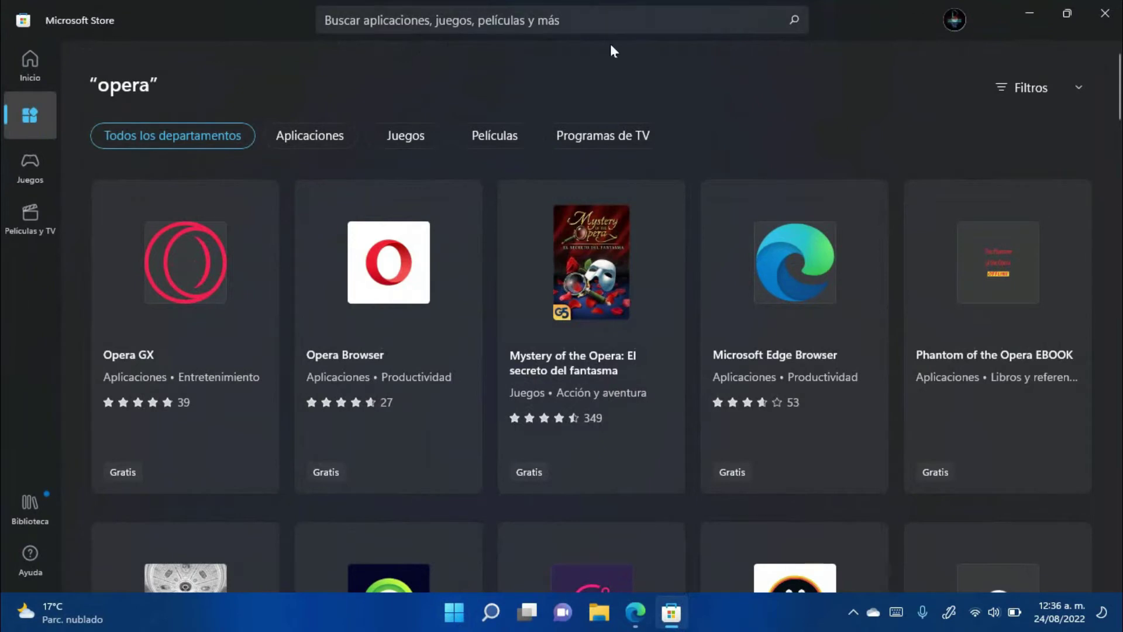
{"action": "left_click", "coordinate": [597, 18]}
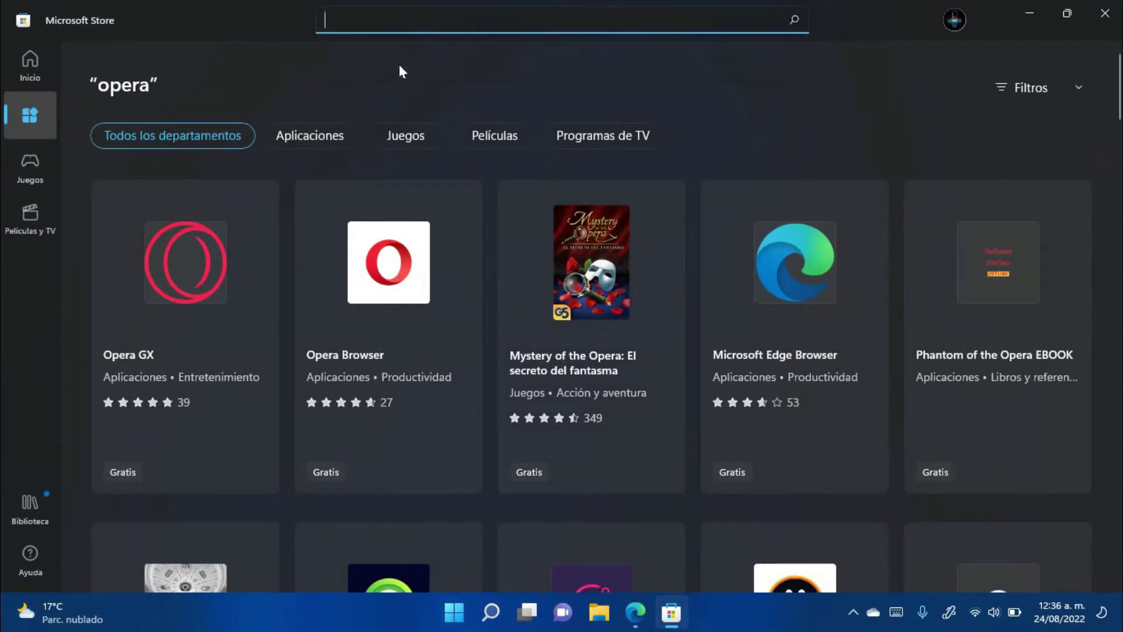
{"action": "type", "text": "opera"}
{"action": "key", "text": "Return"}
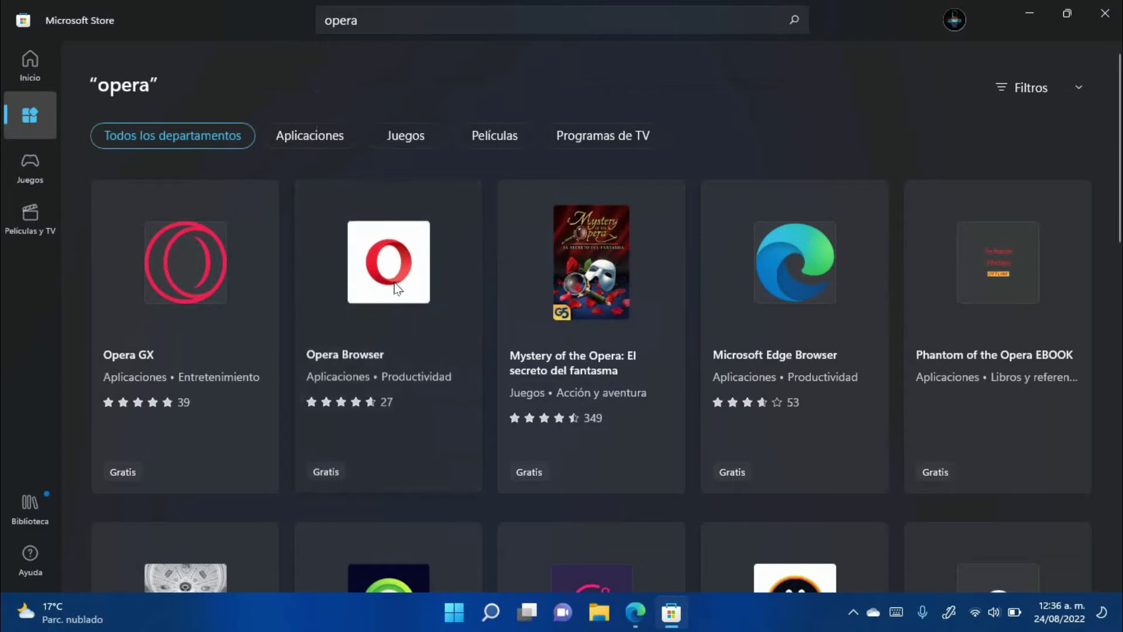
{"action": "left_click", "coordinate": [395, 282]}
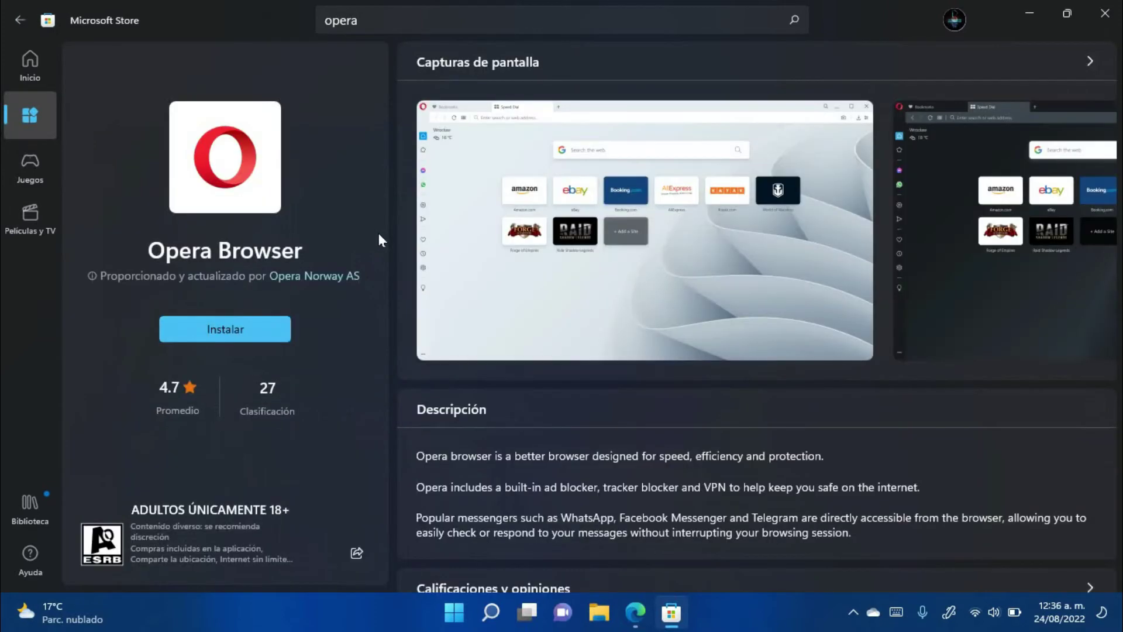
{"action": "left_click", "coordinate": [239, 330]}
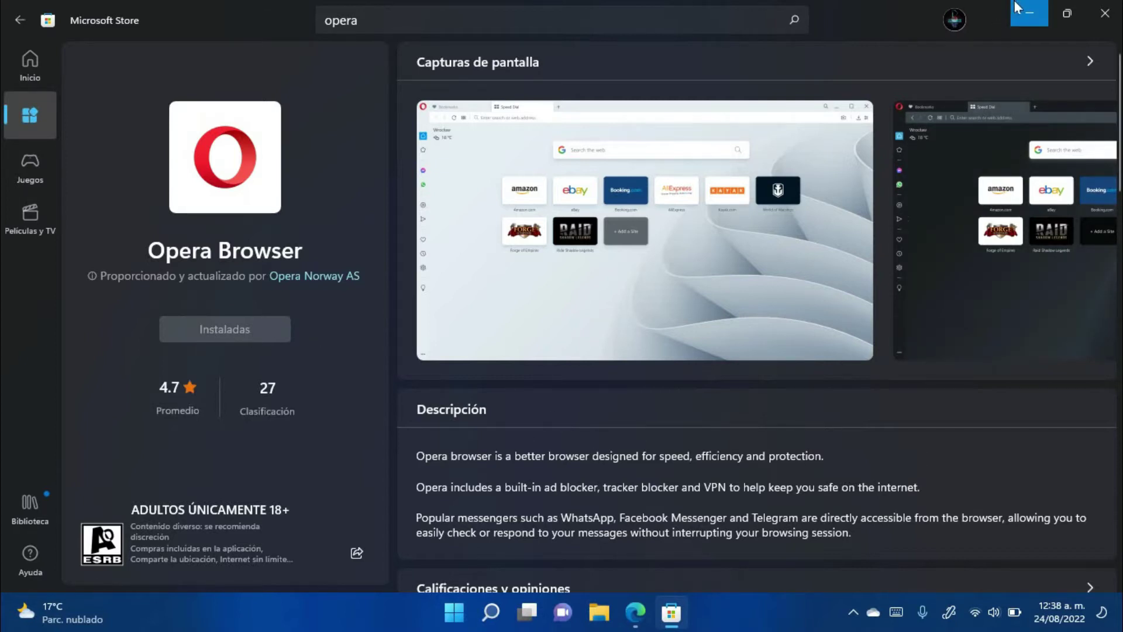
Step: Minimize the store, launch the newly installed Opera browser and maximize its window
{"action": "left_click", "coordinate": [1030, 12]}
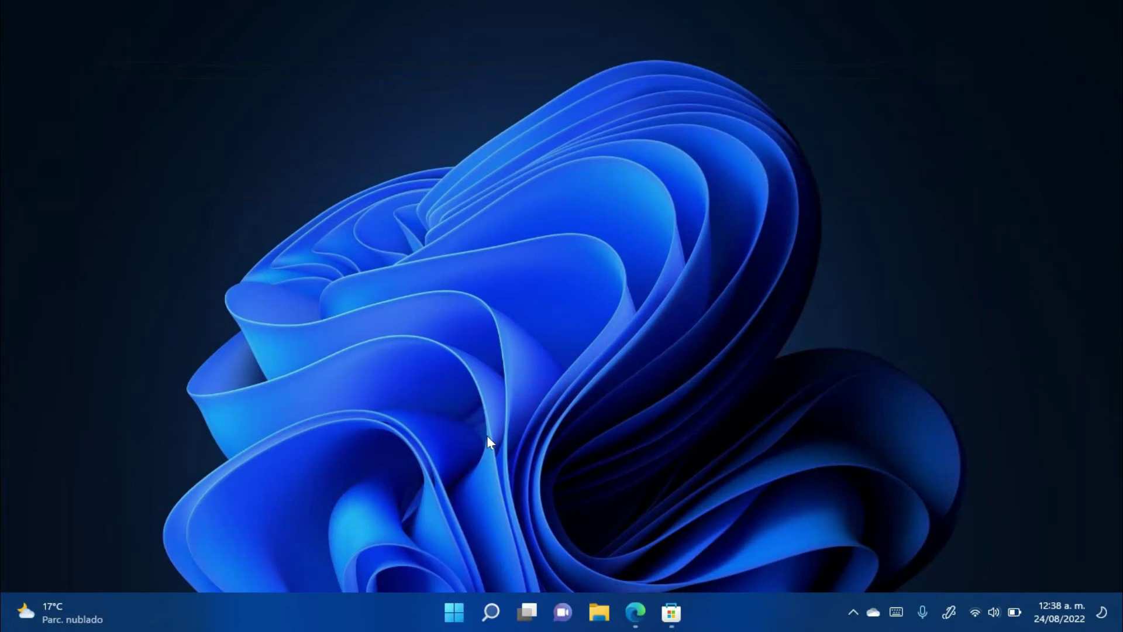
{"action": "left_click", "coordinate": [454, 609]}
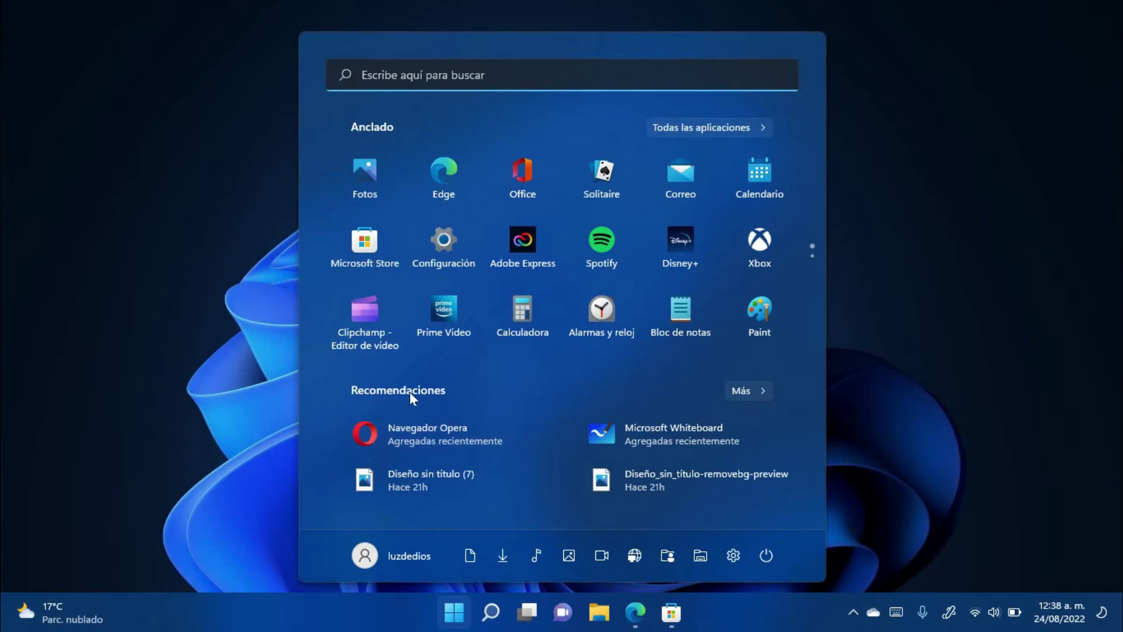
{"action": "left_click", "coordinate": [448, 436]}
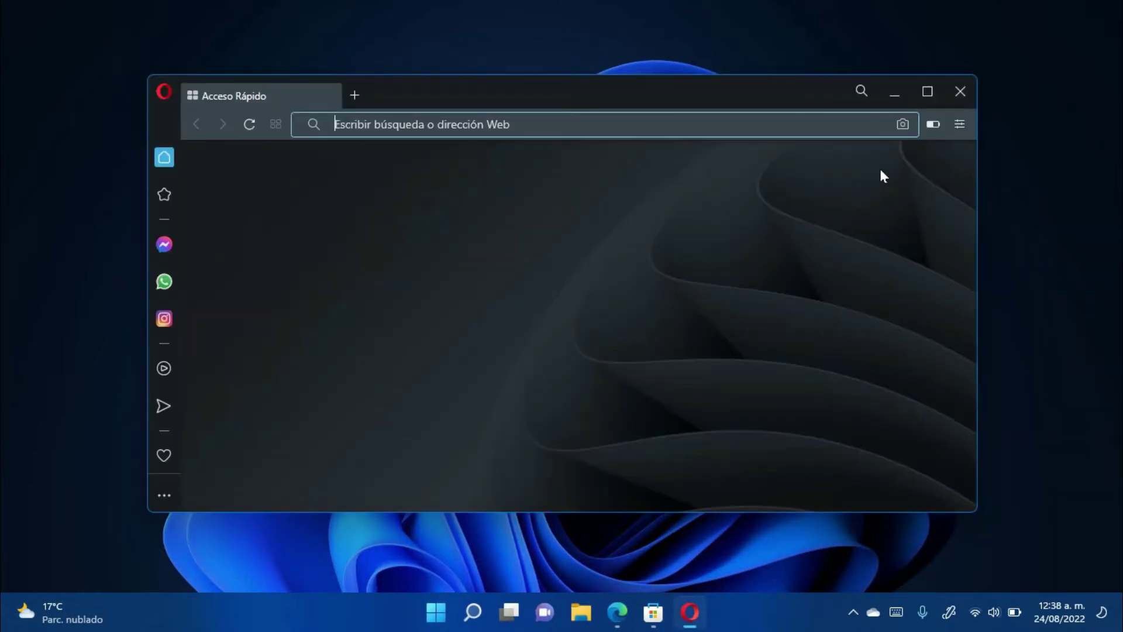
{"action": "left_click", "coordinate": [927, 89]}
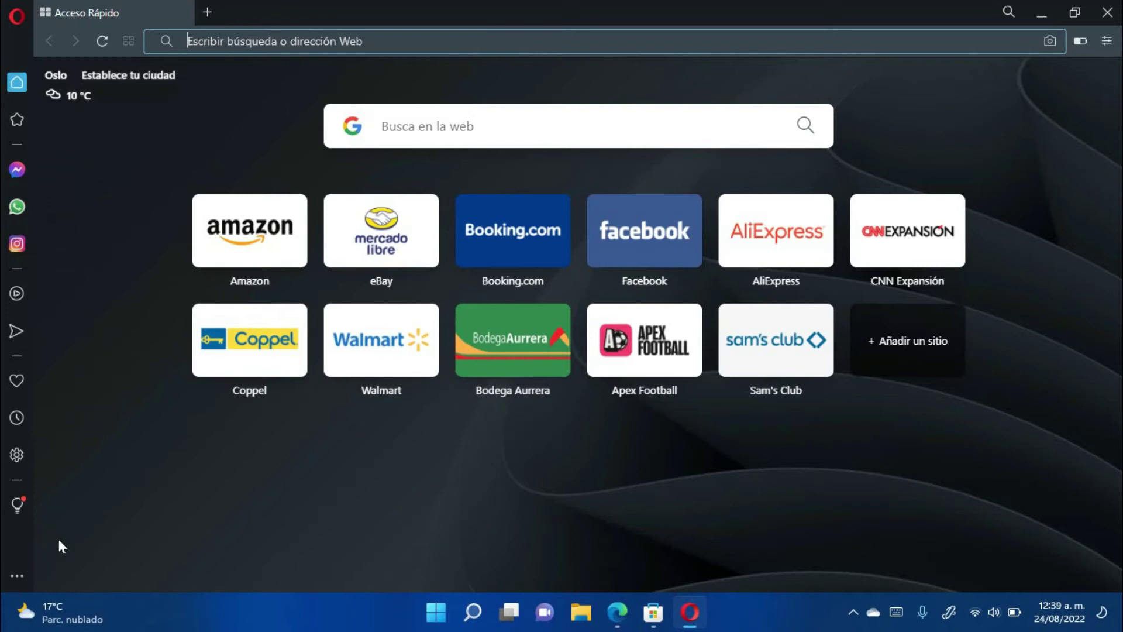
Step: Add Telegram, VK and Twitter to the messengers shown in the browser sidebar and close the sidebar setup
{"action": "left_click", "coordinate": [12, 577]}
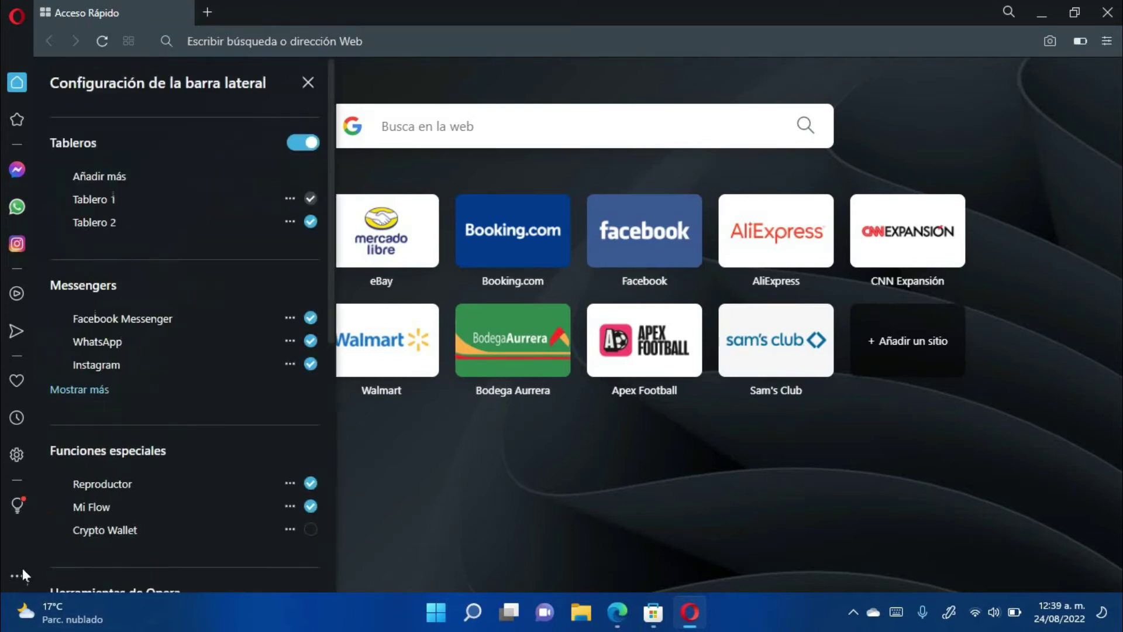
{"action": "scroll", "coordinate": [192, 345], "scroll_direction": "down", "scroll_amount": 3}
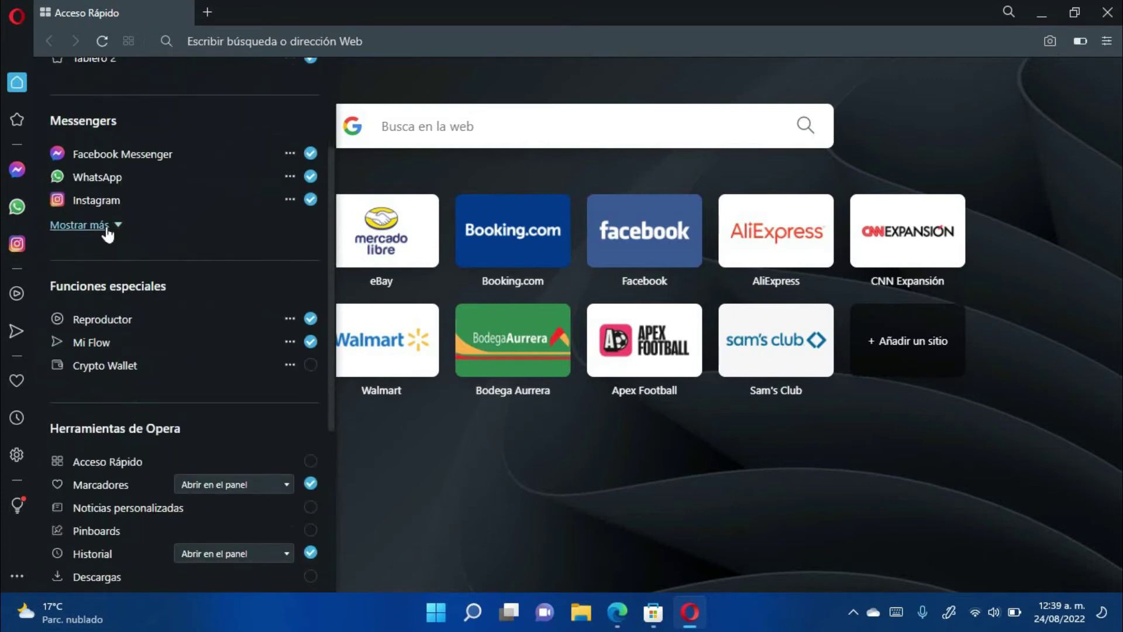
{"action": "left_click", "coordinate": [107, 225]}
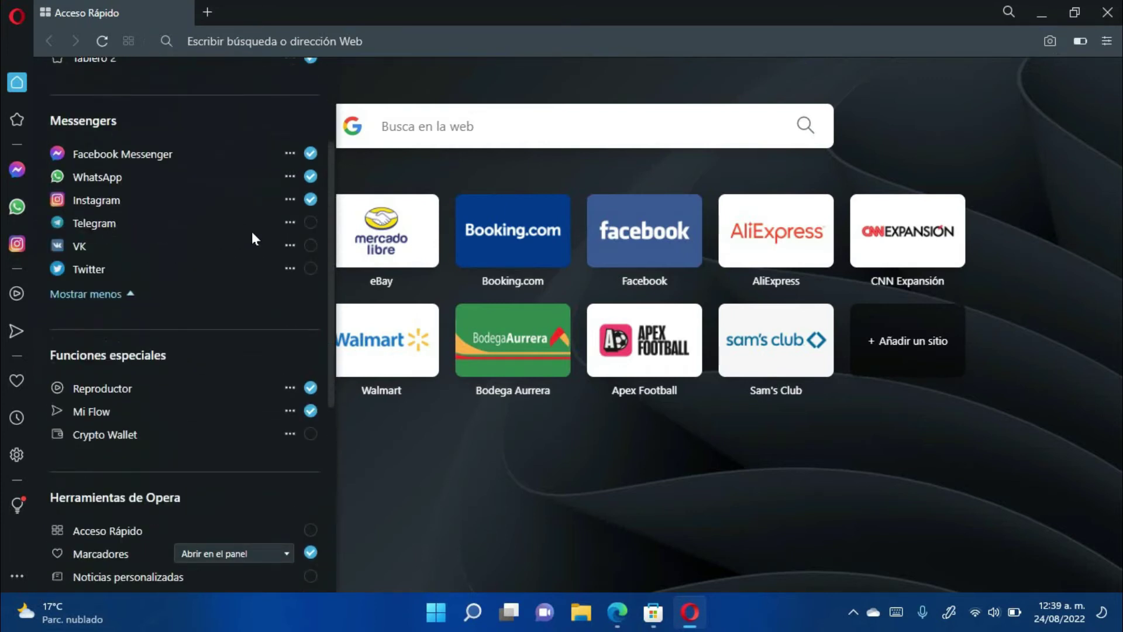
{"action": "left_click", "coordinate": [310, 223]}
{"action": "left_click", "coordinate": [311, 246]}
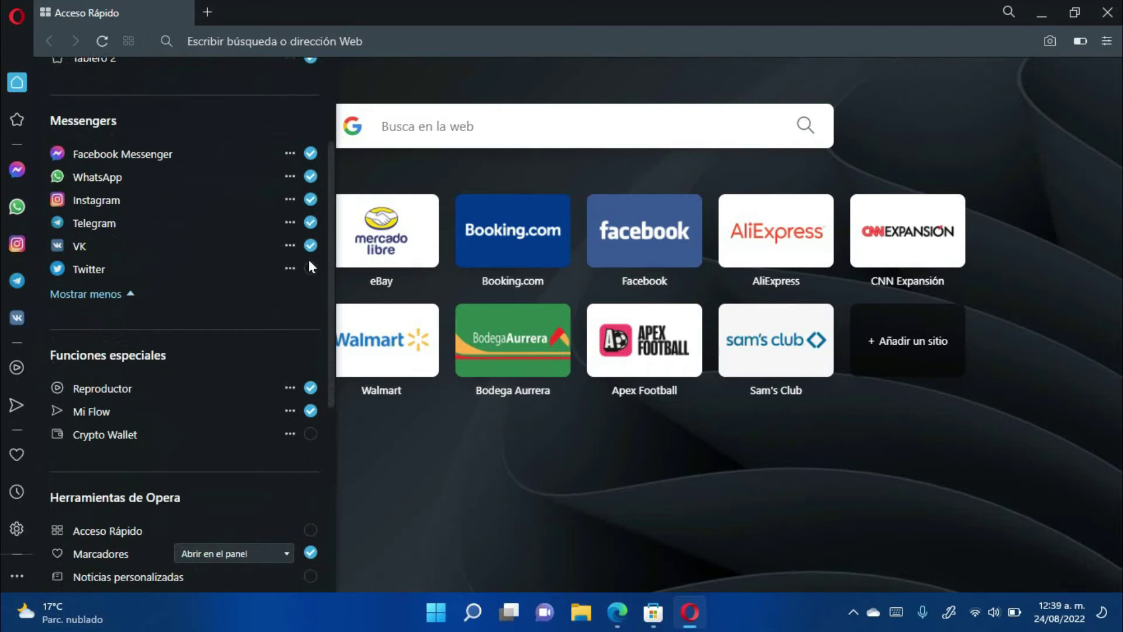
{"action": "left_click", "coordinate": [311, 269]}
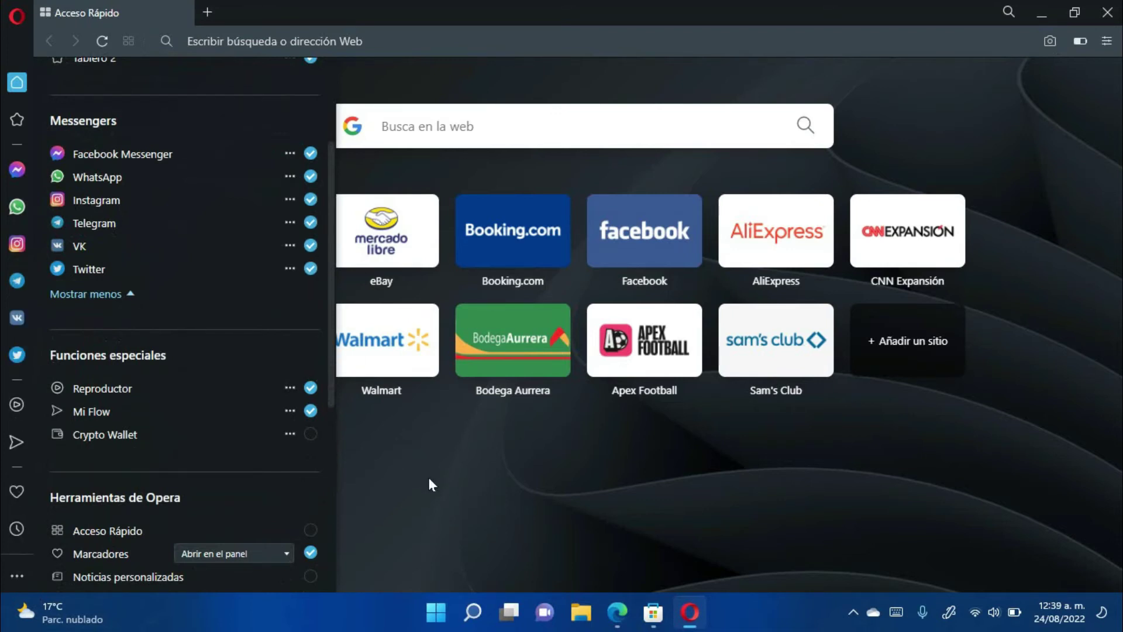
{"action": "left_click", "coordinate": [424, 474]}
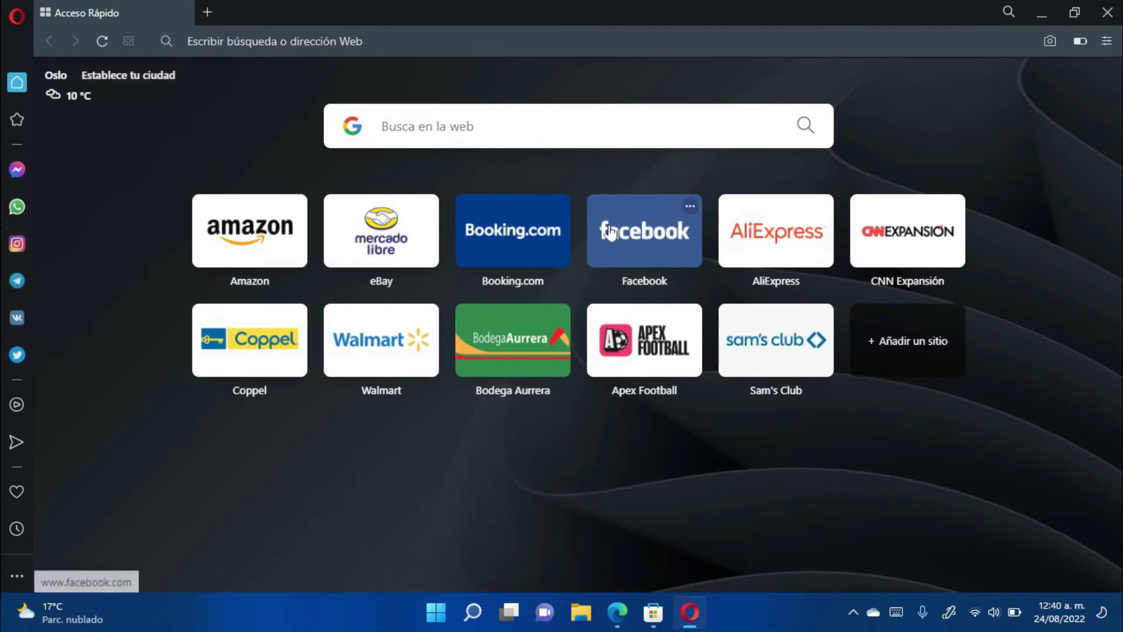
Step: Open Facebook from the start page and bring up Facebook Messenger in the sidebar
{"action": "left_click", "coordinate": [646, 239]}
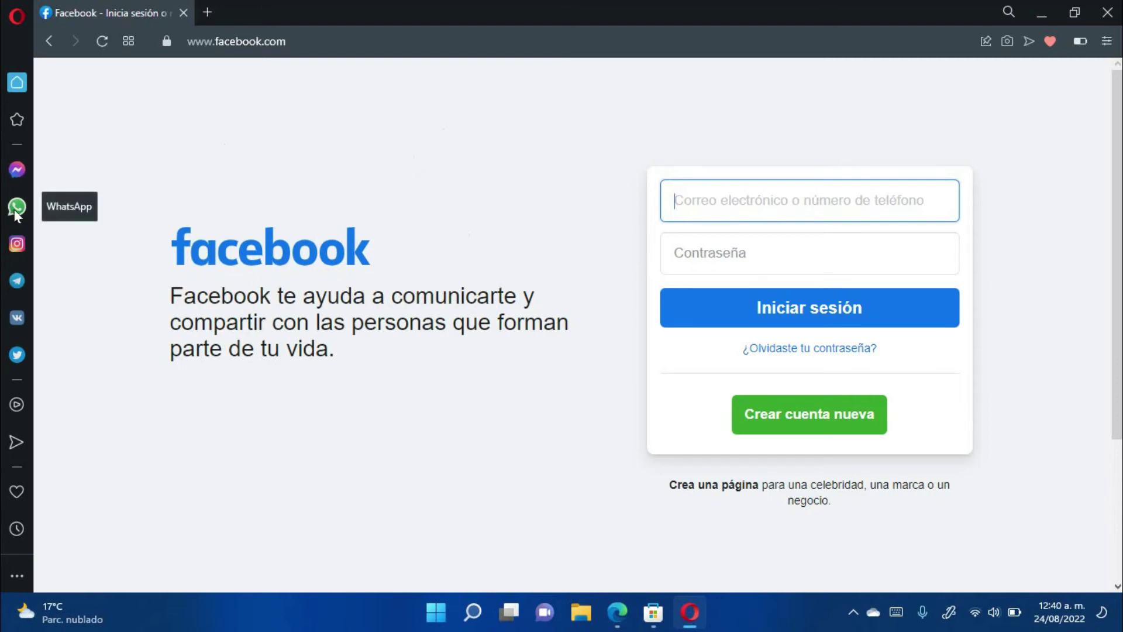
{"action": "left_click", "coordinate": [20, 171]}
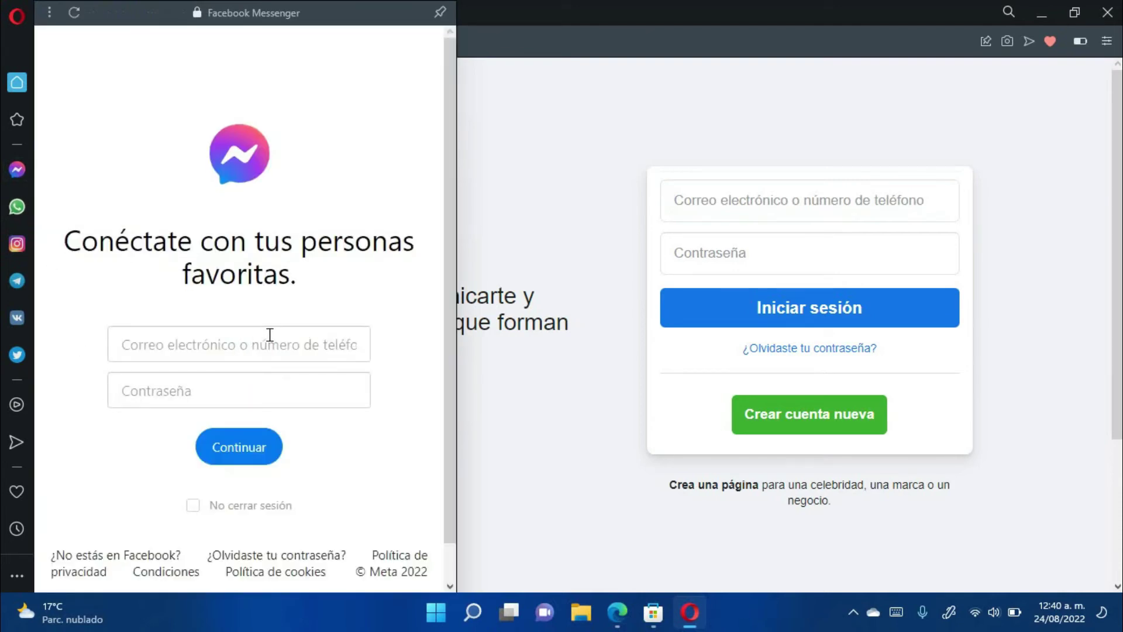
Step: Open WhatsApp in the sidebar and look through its device-linking instructions and QR code
{"action": "left_click", "coordinate": [13, 211]}
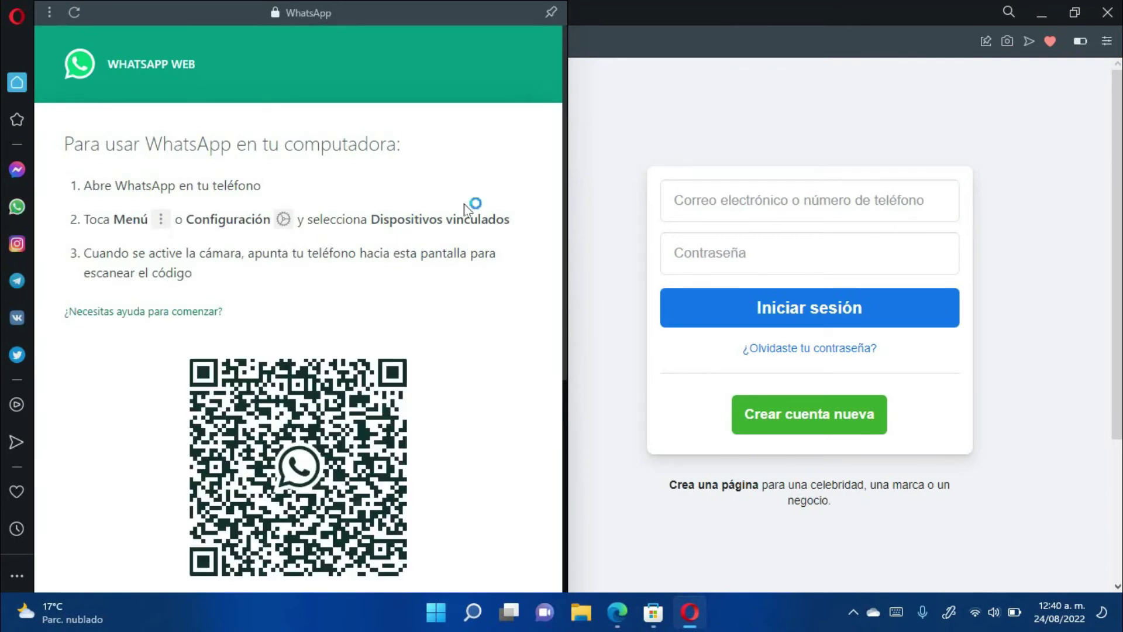
{"action": "scroll", "coordinate": [450, 216], "scroll_direction": "down", "scroll_amount": 3}
{"action": "scroll", "coordinate": [413, 154], "scroll_direction": "up", "scroll_amount": 3}
{"action": "scroll", "coordinate": [477, 268], "scroll_direction": "down", "scroll_amount": 3}
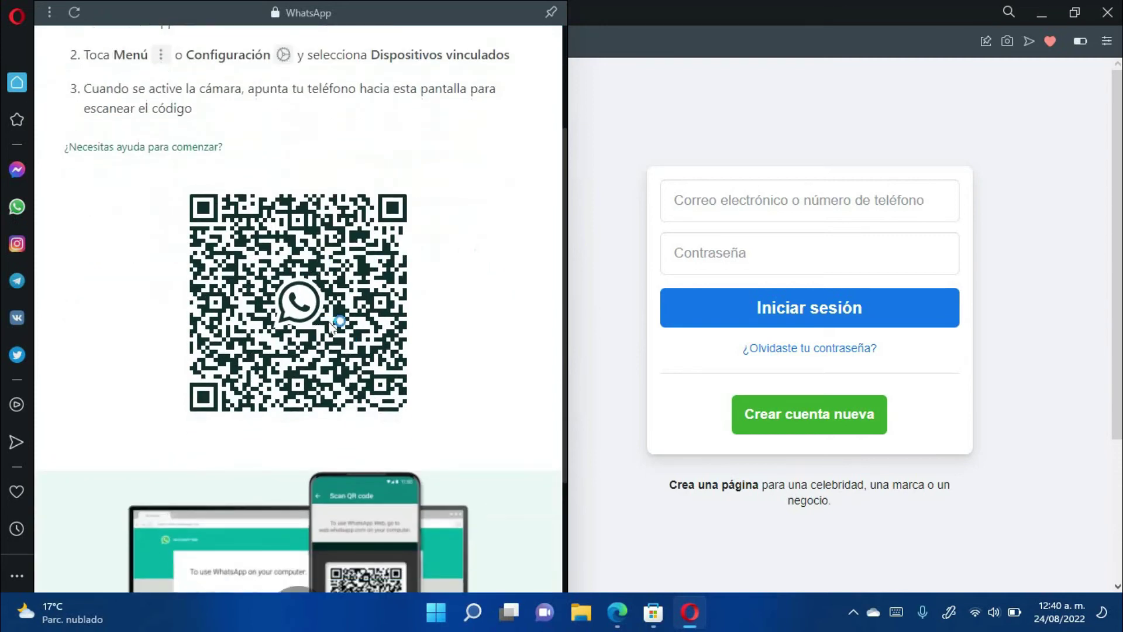
{"action": "scroll", "coordinate": [401, 308], "scroll_direction": "down", "scroll_amount": 3}
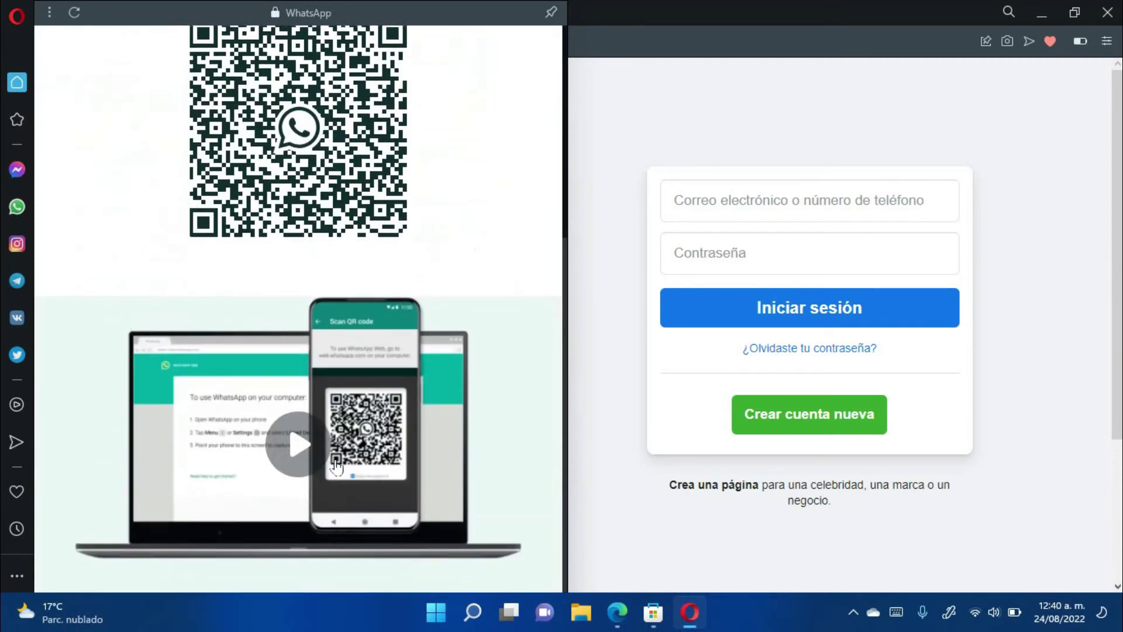
Step: View the Instagram, Telegram and Twitter sign-in pages in the sidebar and close the sidebar panel
{"action": "left_click", "coordinate": [17, 244]}
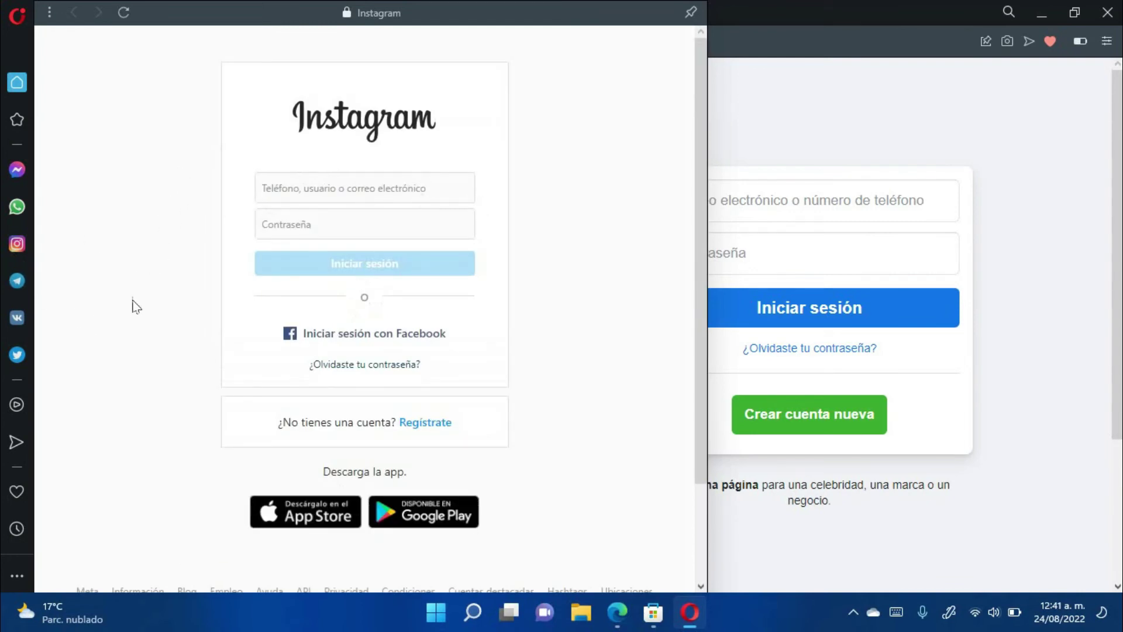
{"action": "left_click", "coordinate": [16, 281]}
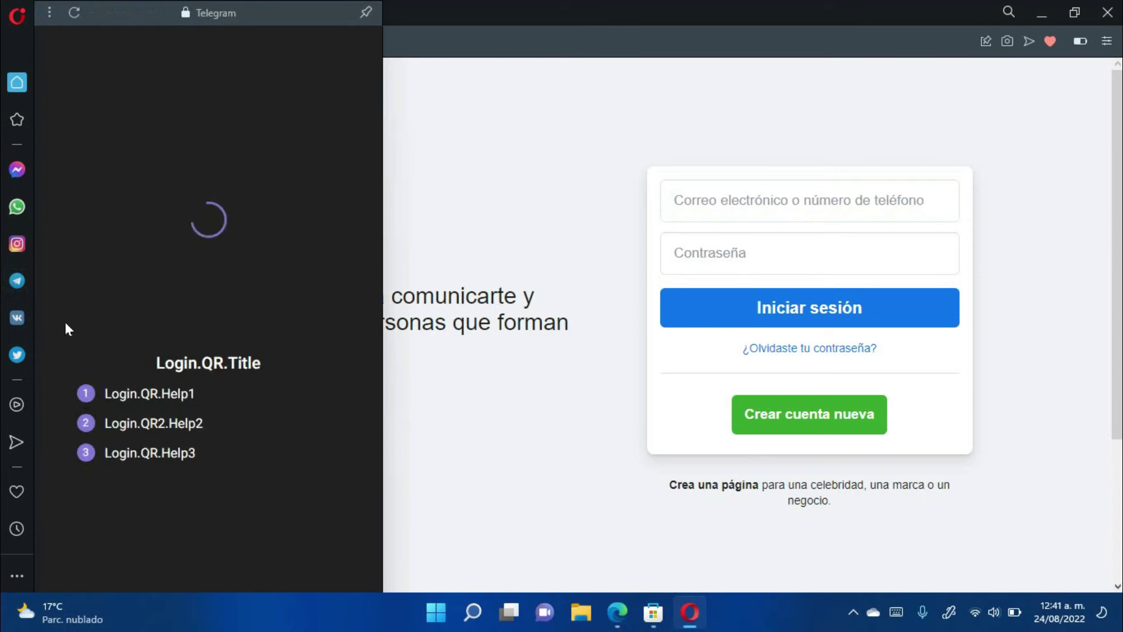
{"action": "left_click", "coordinate": [19, 354]}
{"action": "left_click", "coordinate": [19, 355]}
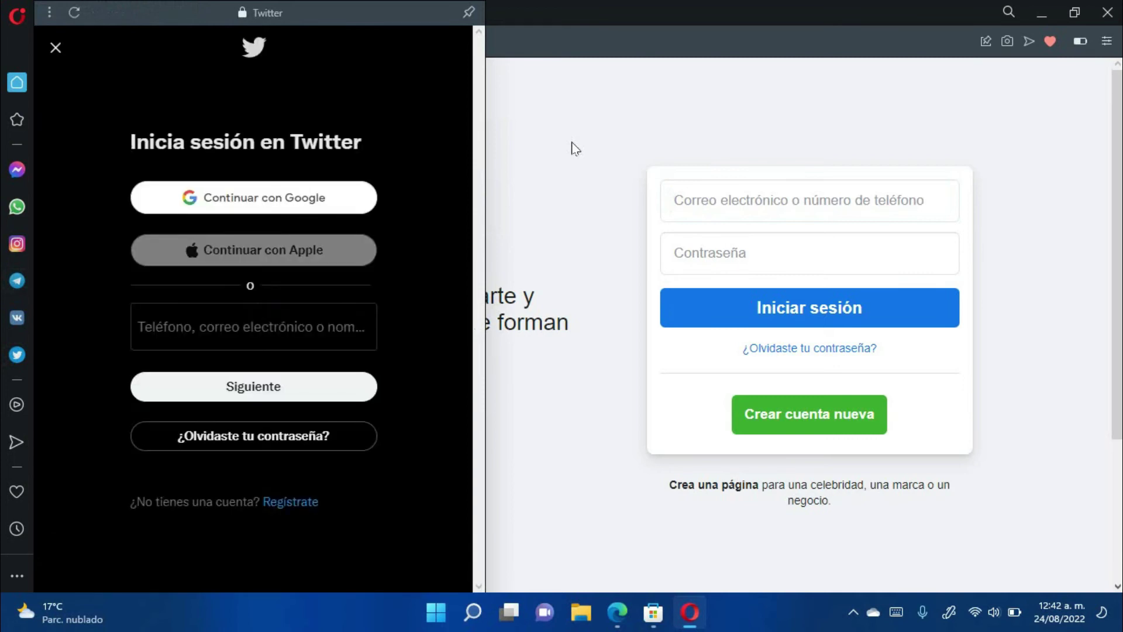
{"action": "left_click", "coordinate": [1047, 134]}
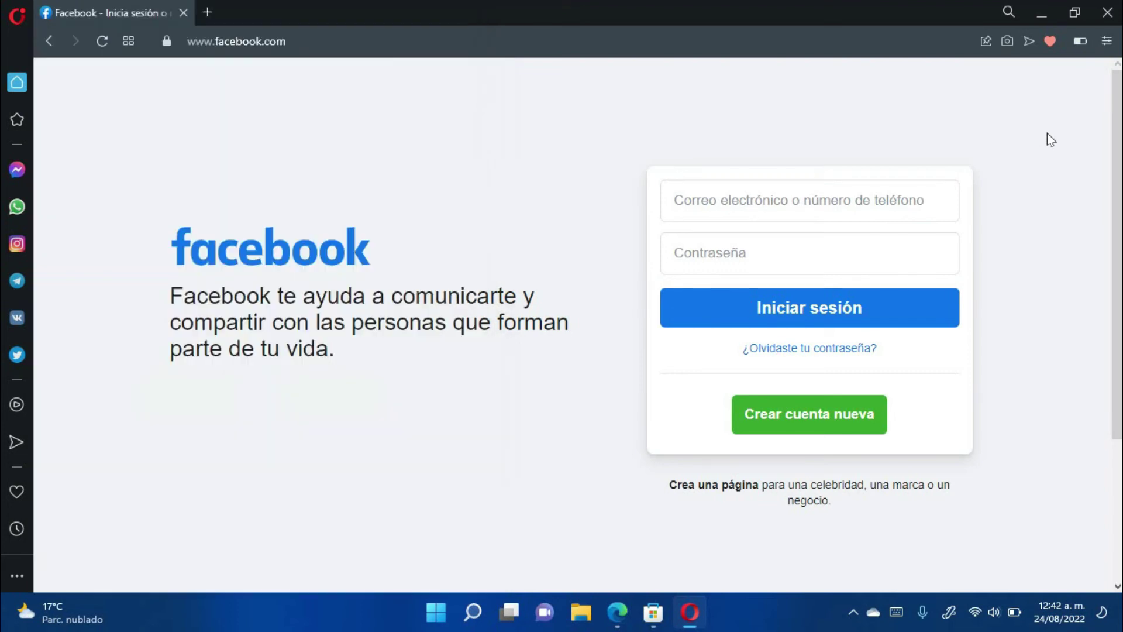
Step: Review the easy setup options and bring the panel up again over the start page
{"action": "left_click", "coordinate": [1107, 42]}
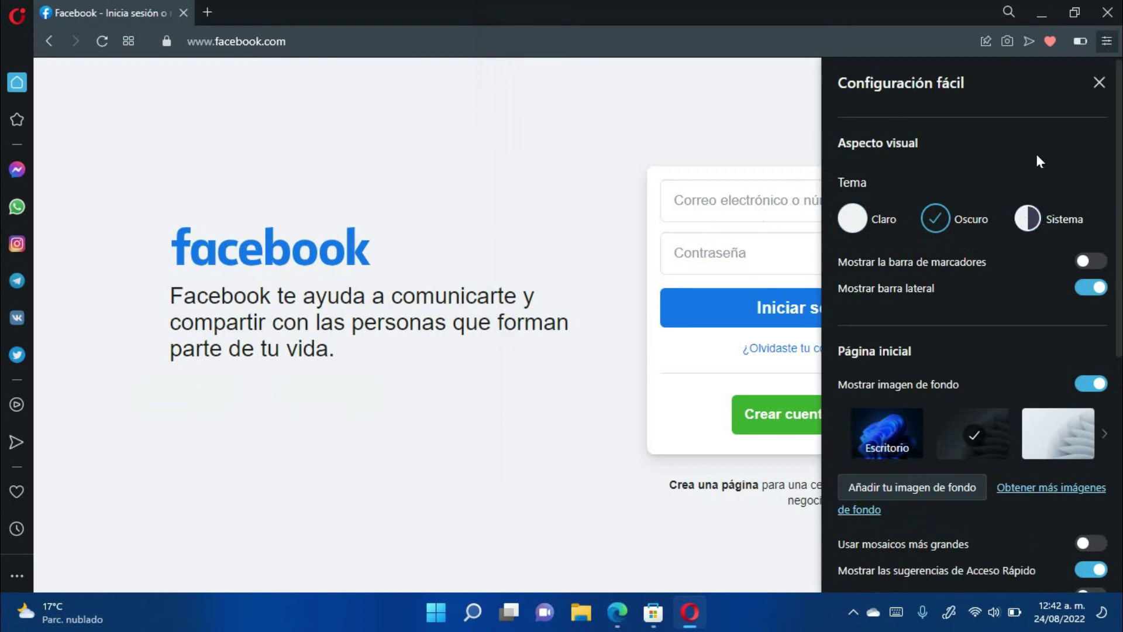
{"action": "scroll", "coordinate": [1006, 163], "scroll_direction": "down", "scroll_amount": 3}
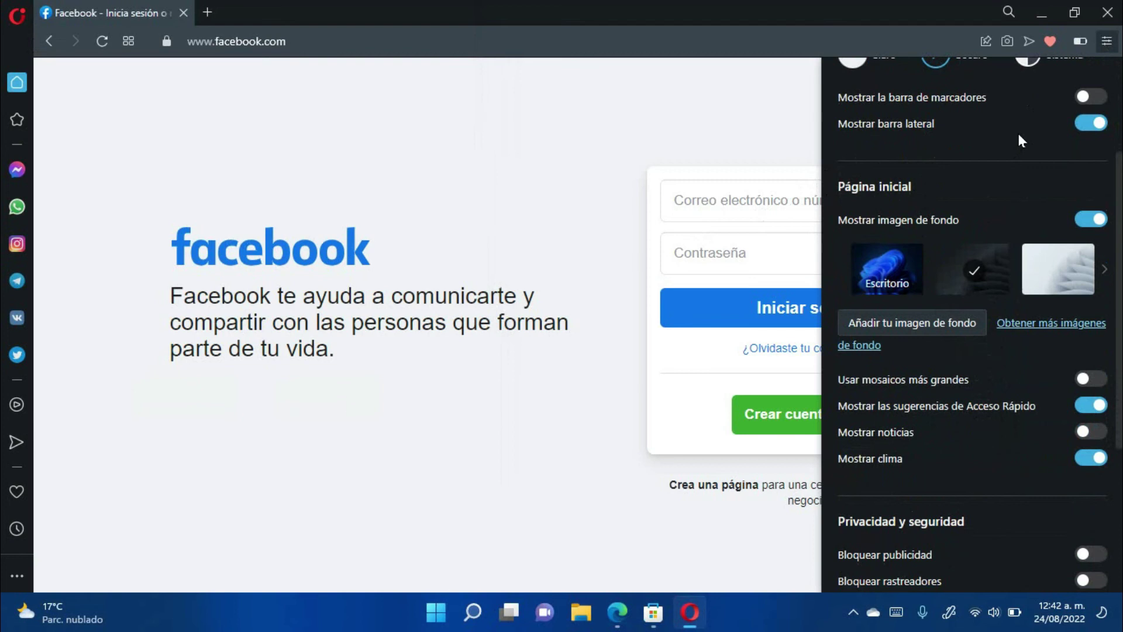
{"action": "scroll", "coordinate": [1017, 143], "scroll_direction": "down", "scroll_amount": 3}
{"action": "scroll", "coordinate": [1023, 224], "scroll_direction": "down", "scroll_amount": 2}
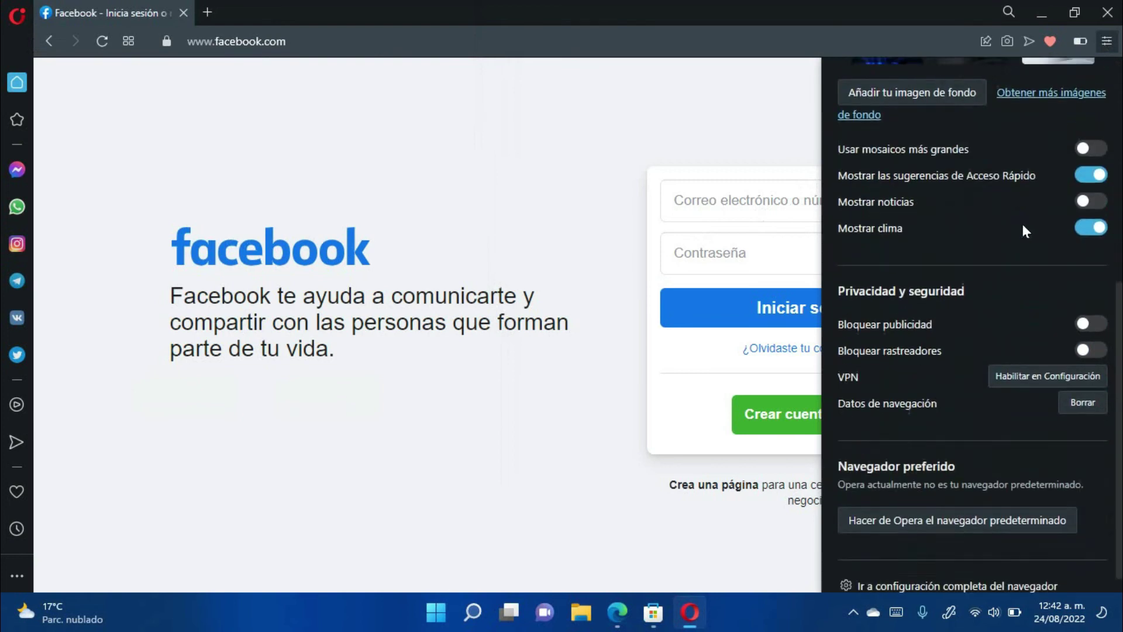
{"action": "left_click", "coordinate": [49, 40]}
{"action": "left_click", "coordinate": [1106, 41]}
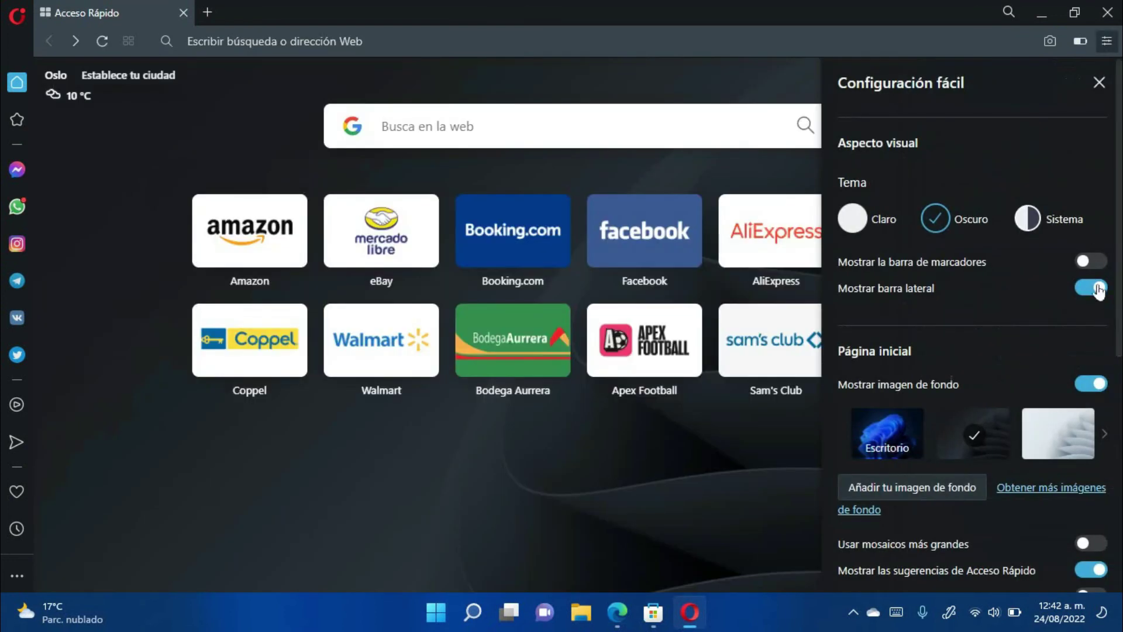
Step: Try showing and hiding the bookmarks bar twice in the easy setup options
{"action": "left_click", "coordinate": [1088, 262]}
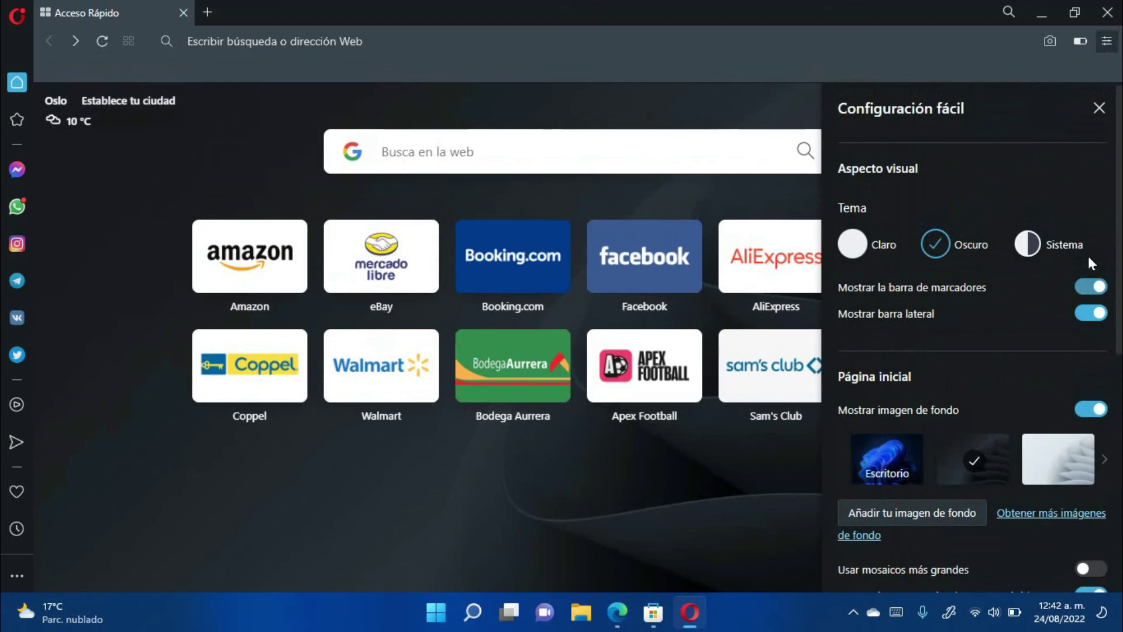
{"action": "left_click", "coordinate": [1097, 287]}
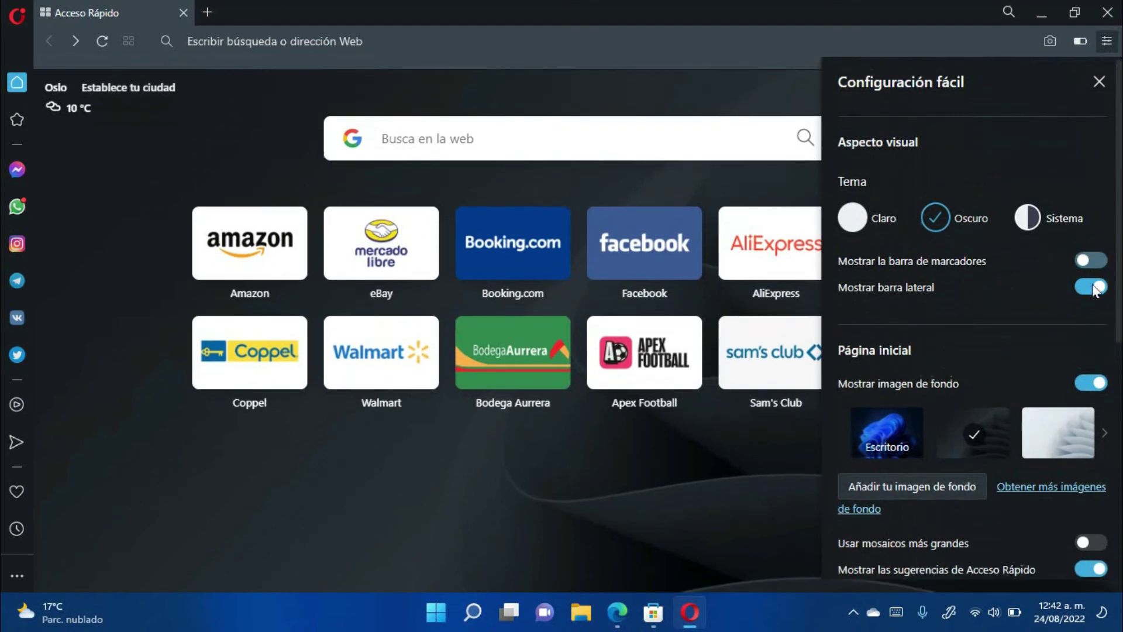
{"action": "left_click", "coordinate": [1092, 261]}
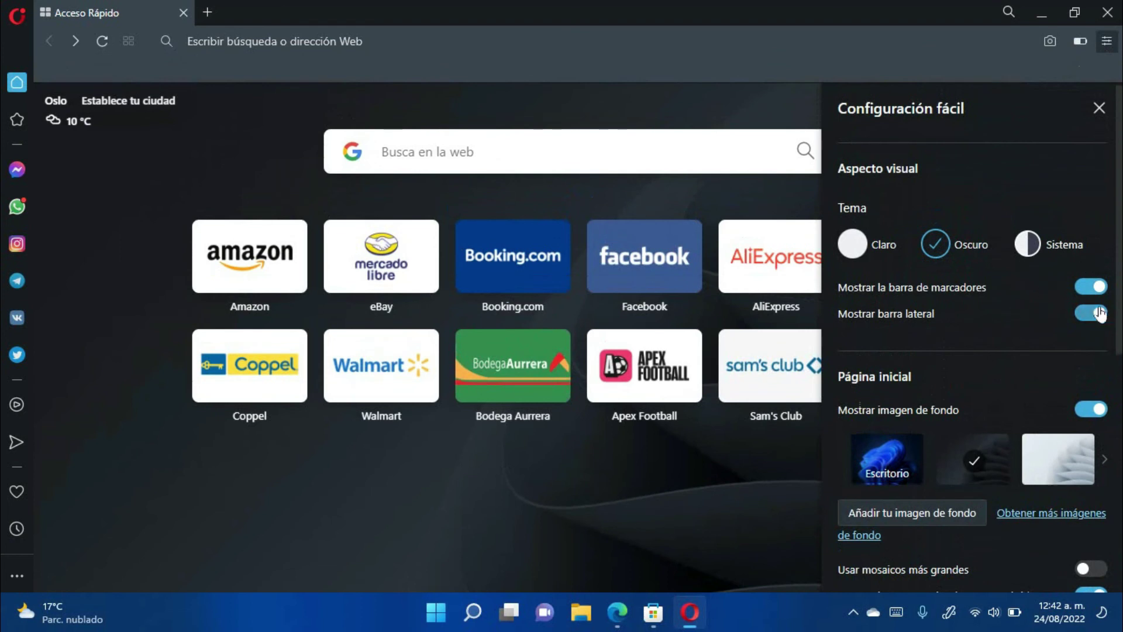
{"action": "left_click", "coordinate": [1090, 283]}
Step: Check the start page and privacy options, close easy setup and open Facebook from the start page
{"action": "scroll", "coordinate": [1013, 207], "scroll_direction": "down", "scroll_amount": 5}
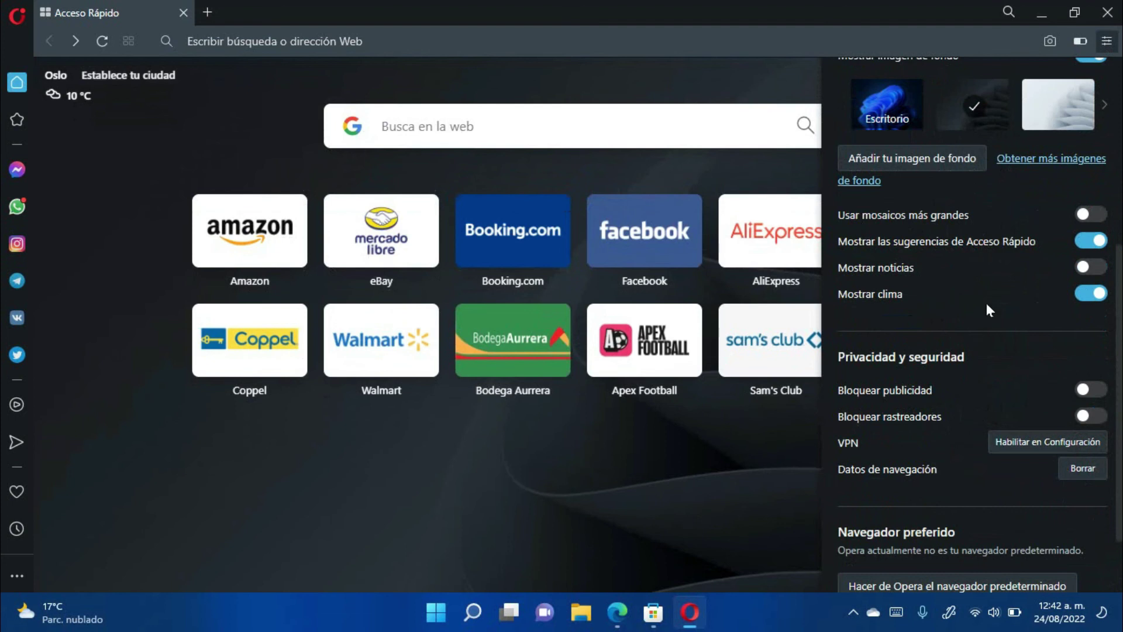
{"action": "scroll", "coordinate": [986, 302], "scroll_direction": "down", "scroll_amount": 2}
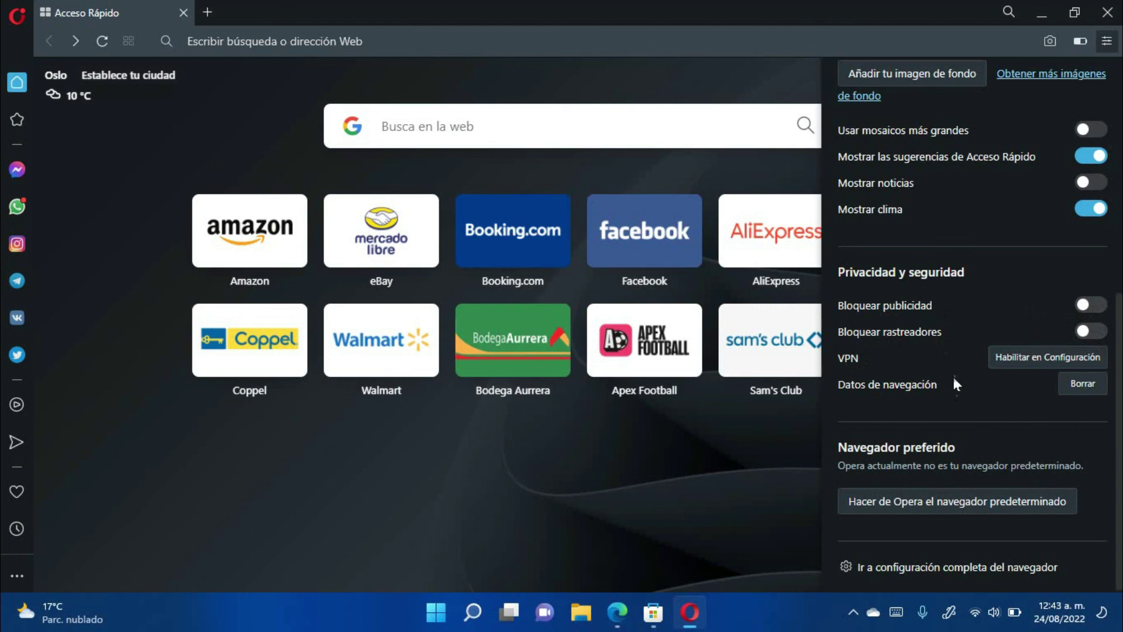
{"action": "left_click", "coordinate": [321, 490]}
{"action": "left_click", "coordinate": [646, 229]}
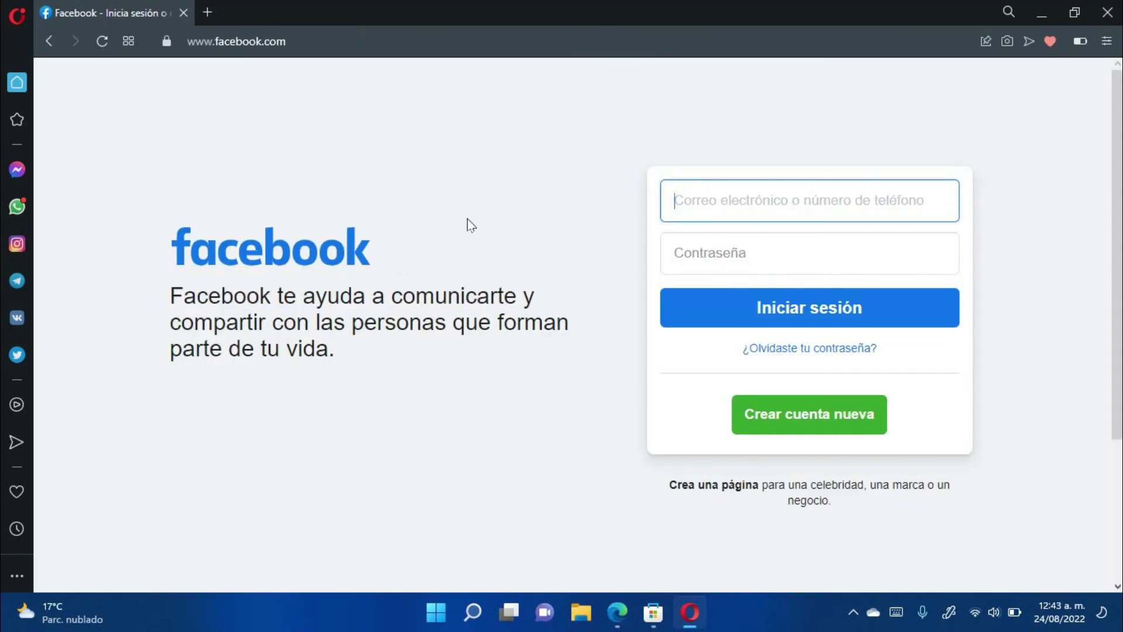